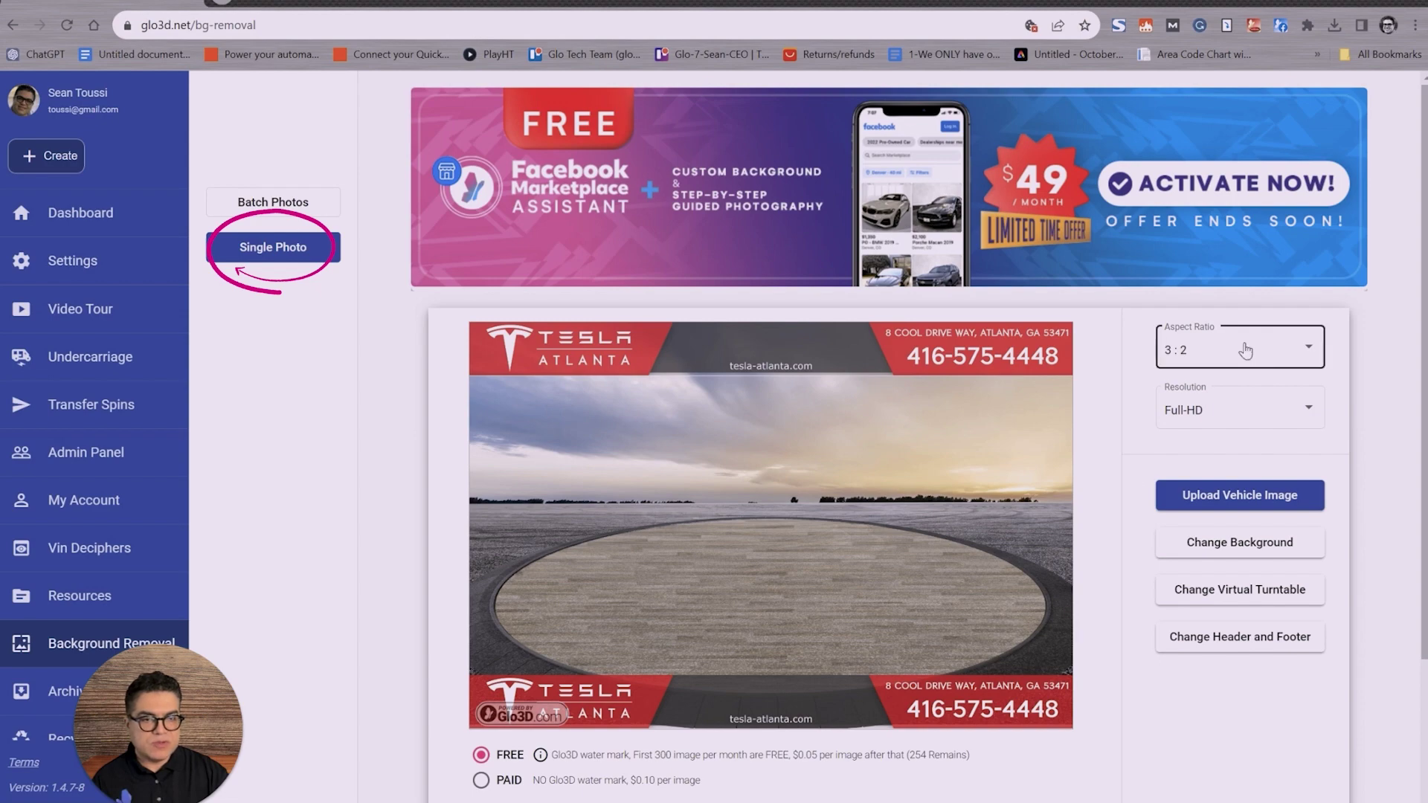
# Step: Upload the SUV's front.jpg photo for background removal
pyautogui.click(1234, 502)
pyautogui.click(935, 135)
pyautogui.doubleClick(935, 134)
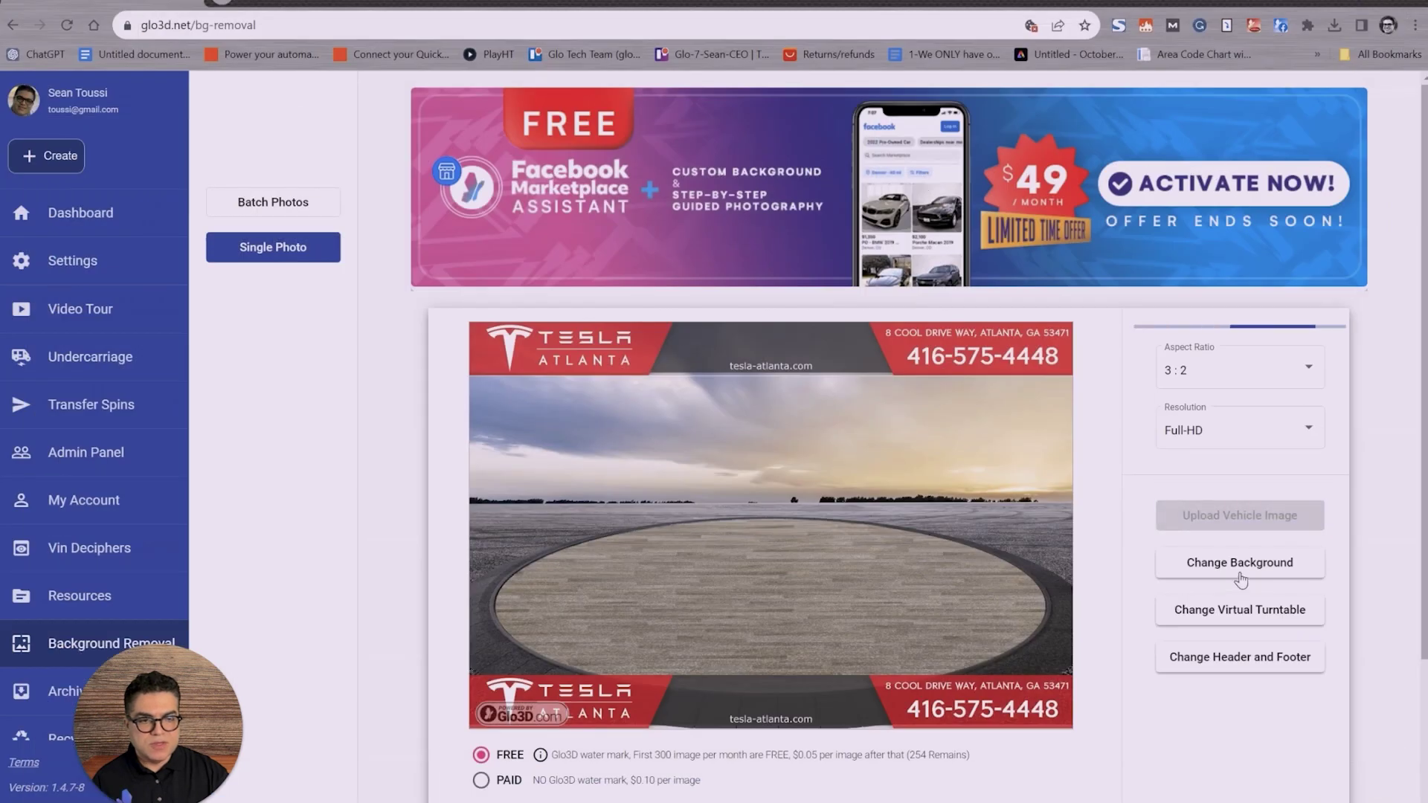
# Step: Choose the Dark 2 edge style for the virtual turntable
pyautogui.click(1241, 624)
pyautogui.click(723, 475)
pyautogui.click(425, 227)
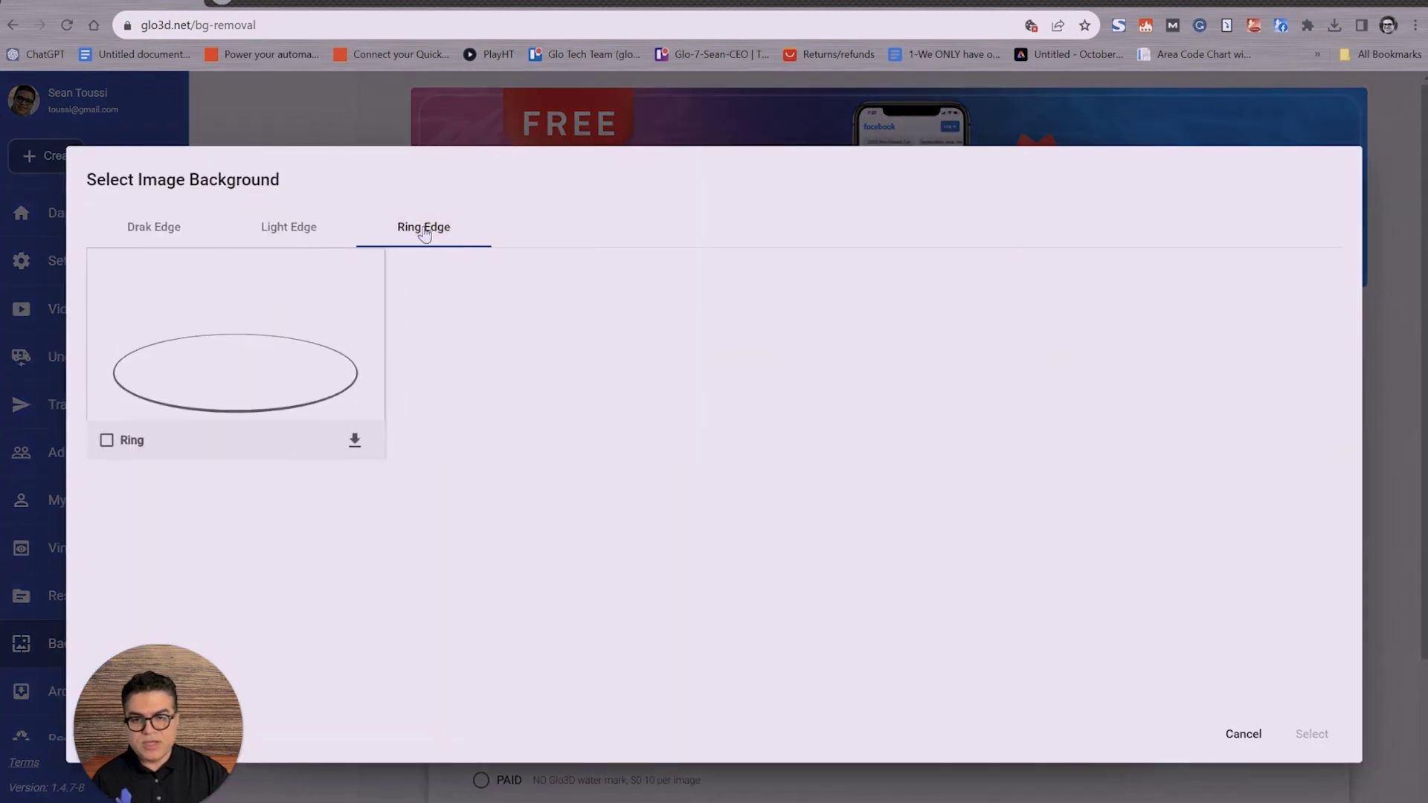
pyautogui.click(288, 241)
pyautogui.click(138, 231)
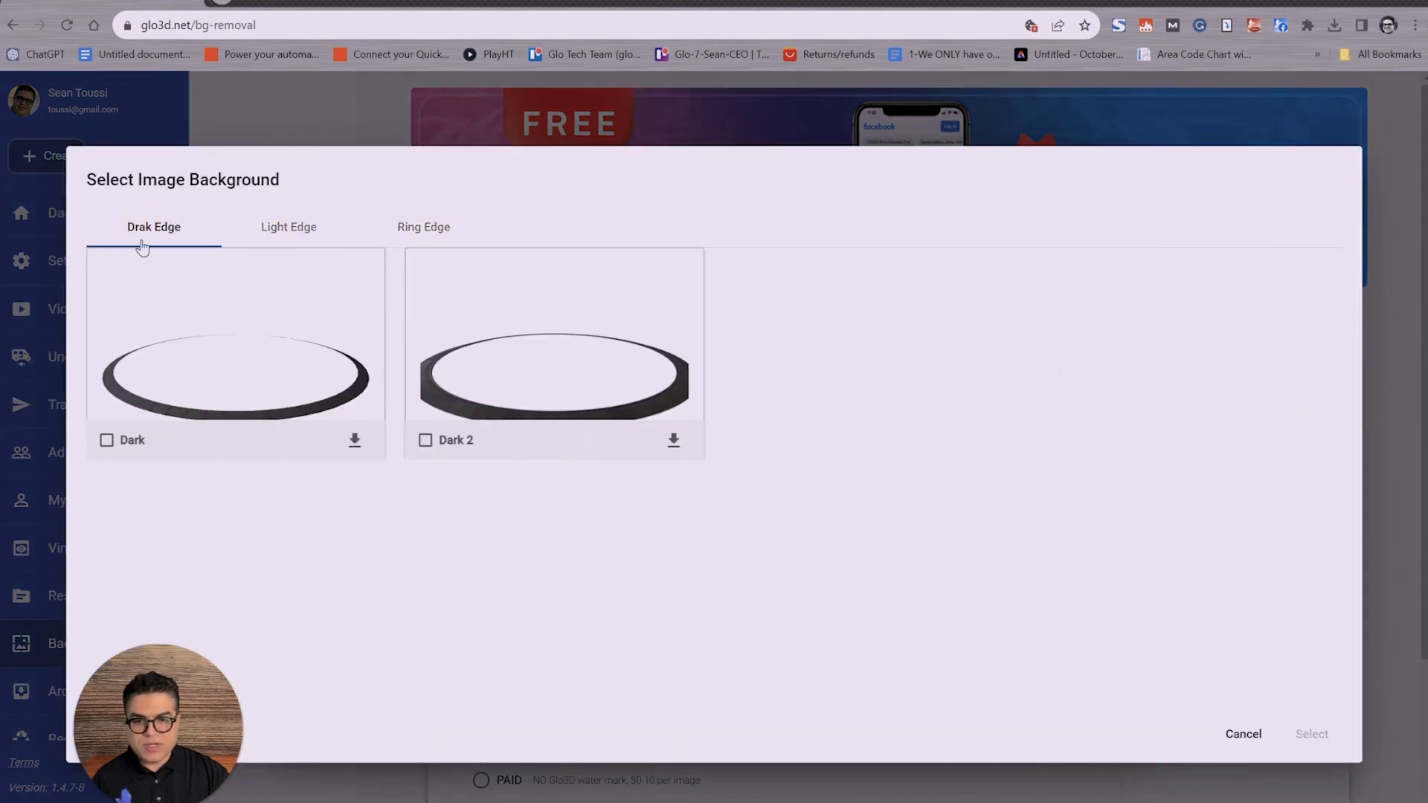
pyautogui.click(425, 440)
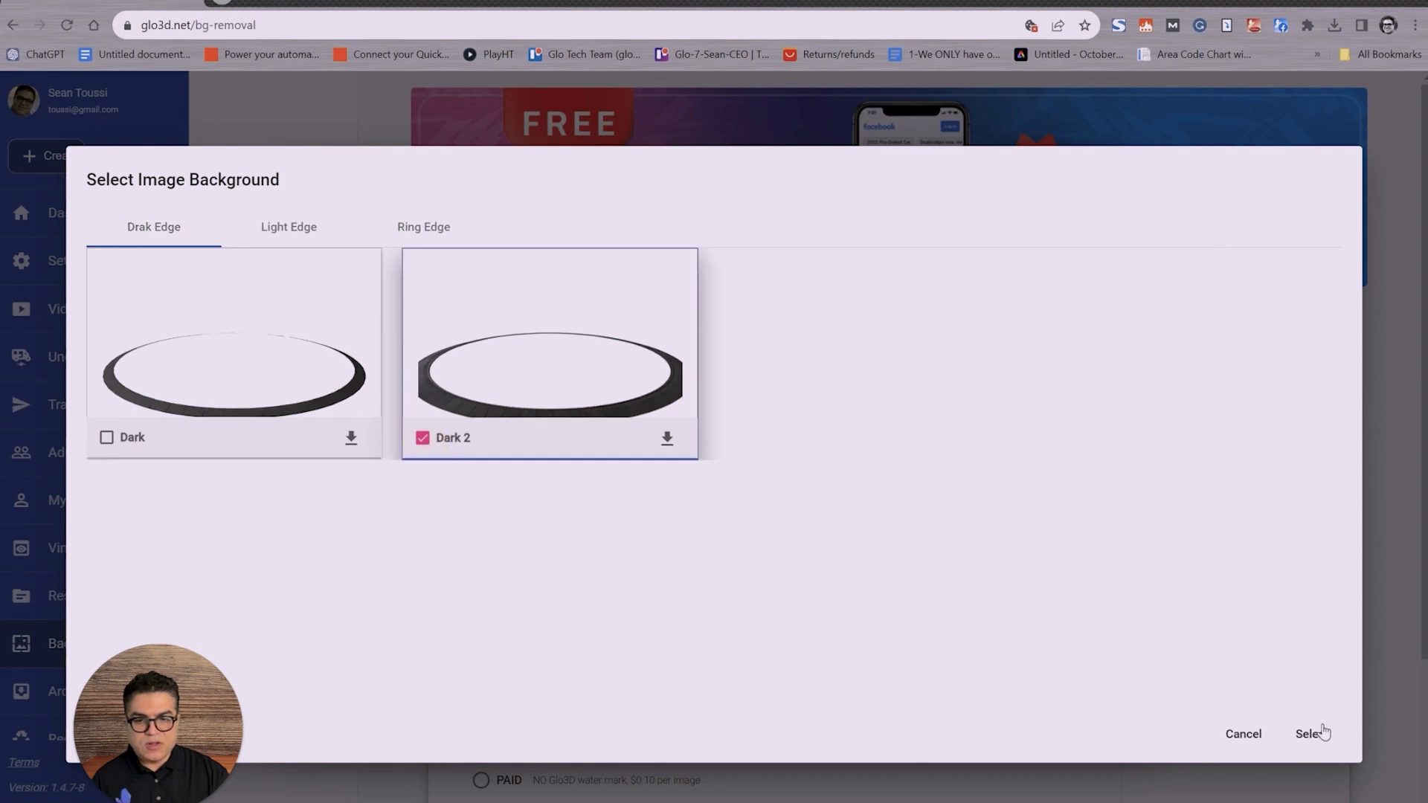
pyautogui.click(1313, 733)
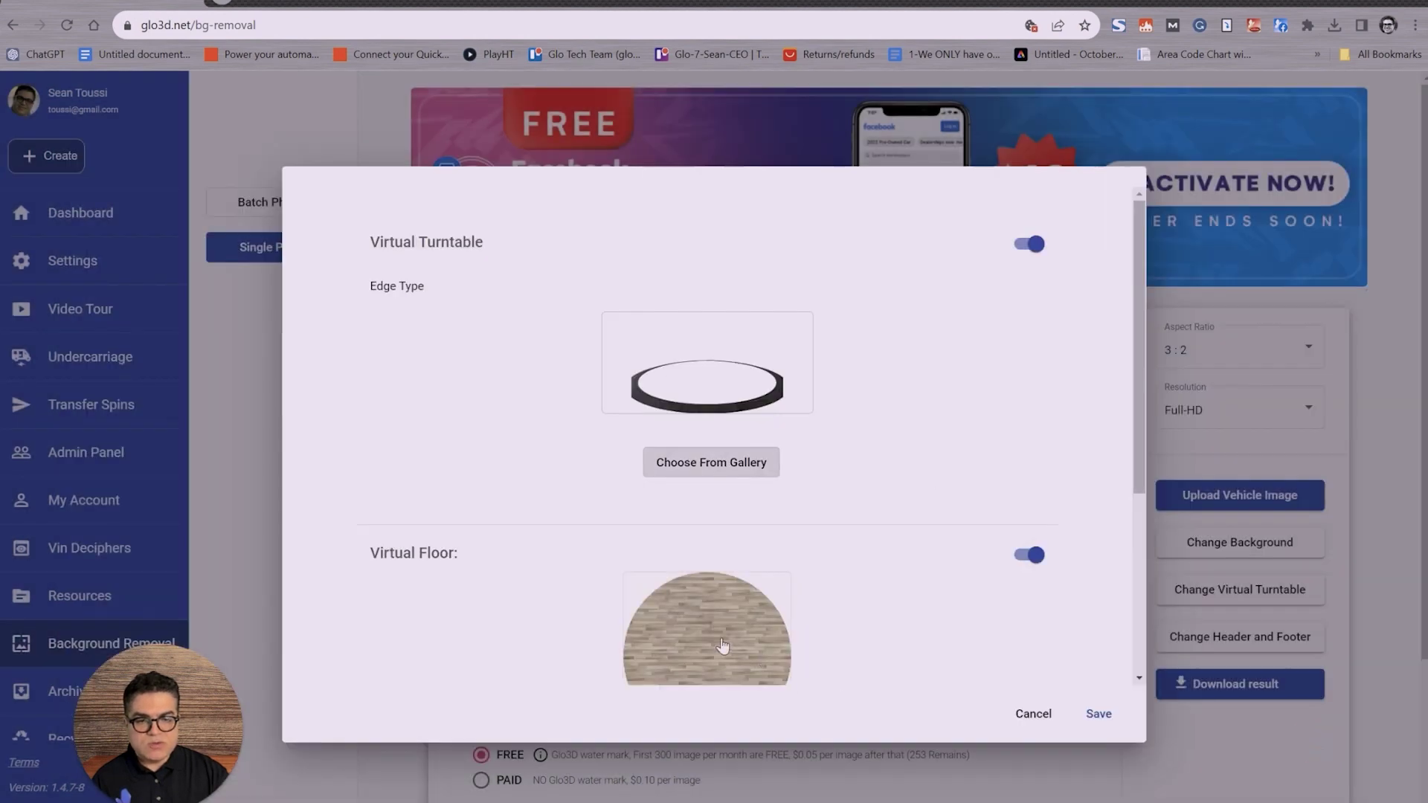
pyautogui.scroll(-3, 722, 644)
# Step: Apply the Turntable 001 floor and save the turntable settings
pyautogui.click(736, 614)
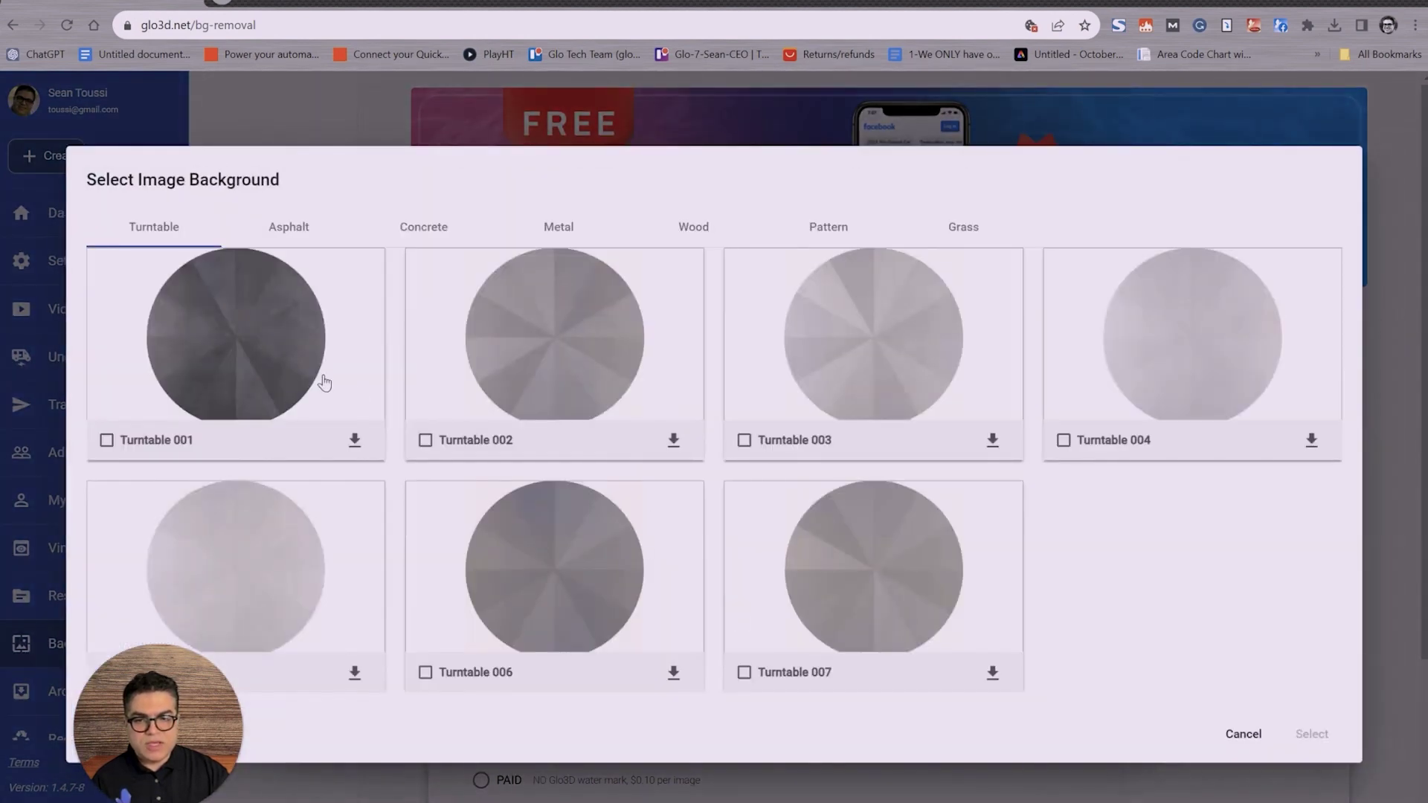
pyautogui.click(107, 440)
pyautogui.click(1312, 734)
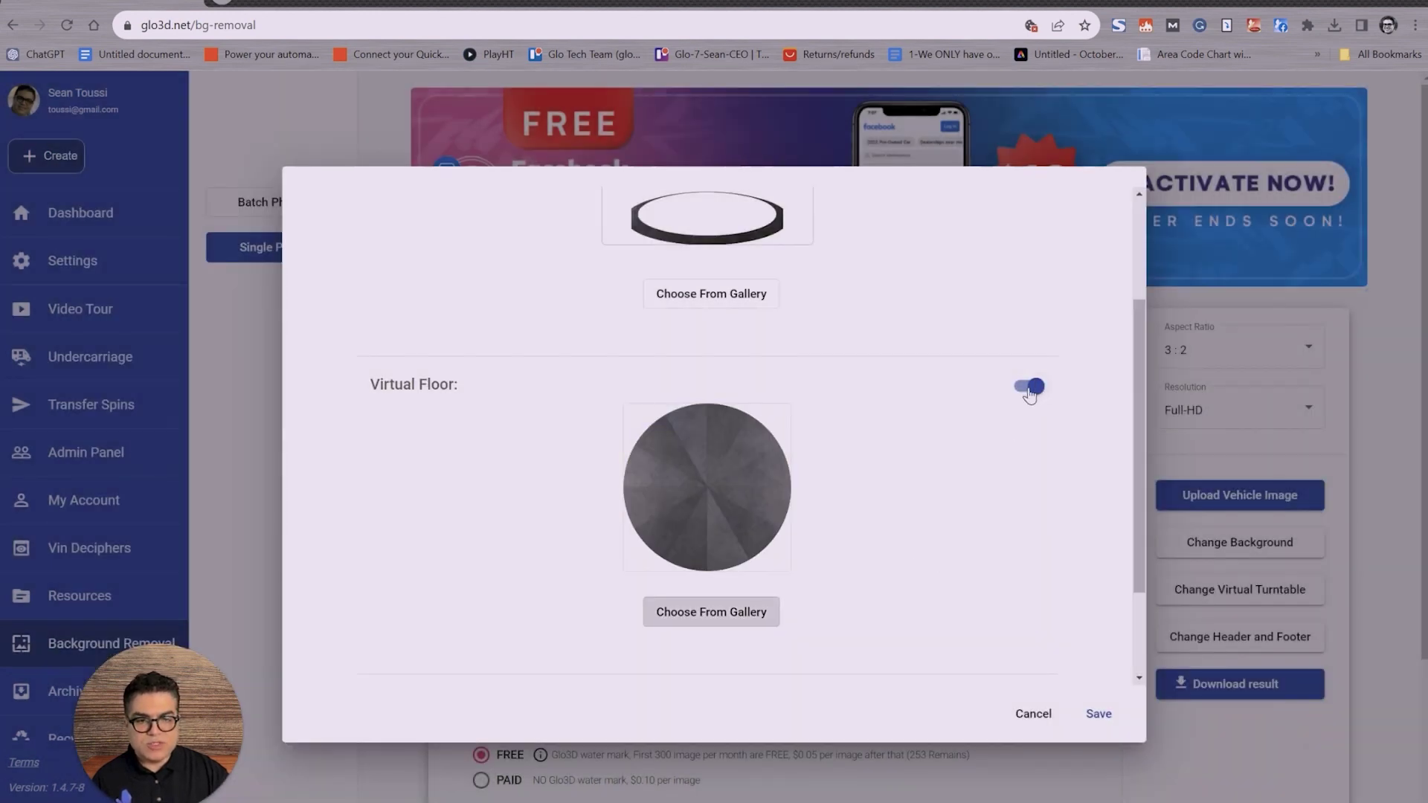
pyautogui.click(1095, 714)
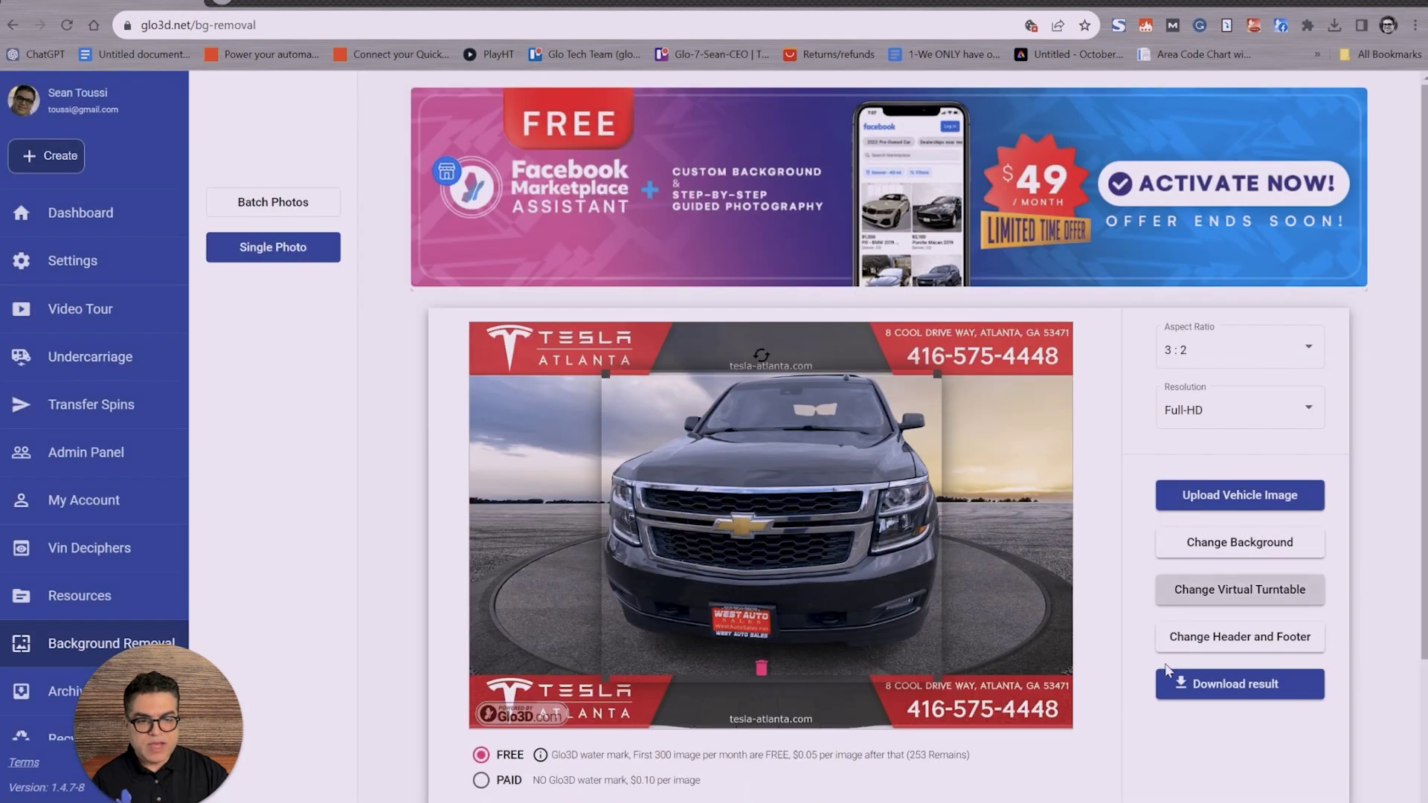
pyautogui.click(1245, 647)
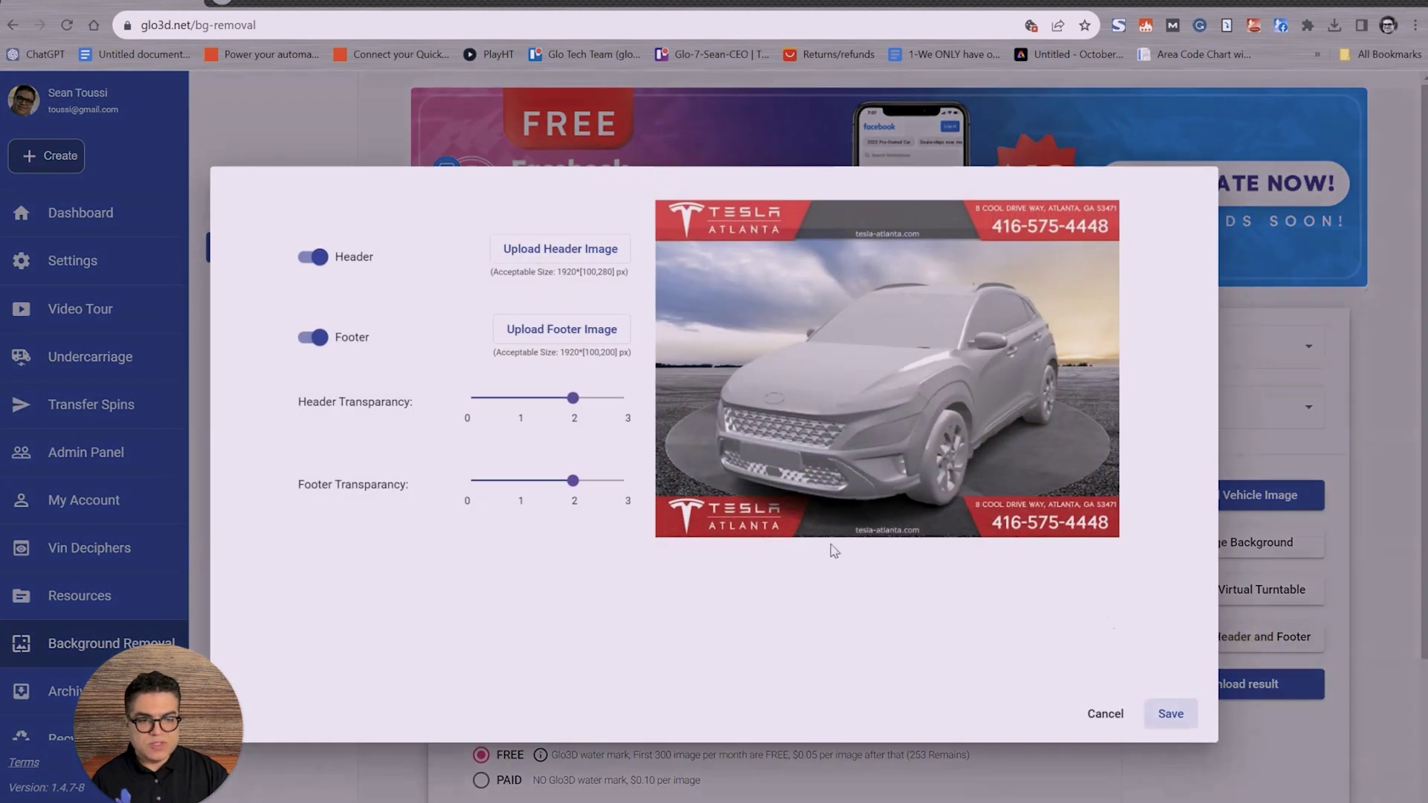
# Step: Resize, slightly rotate and lower the SUV onto the turntable, then download the composite PNG
pyautogui.click(1108, 714)
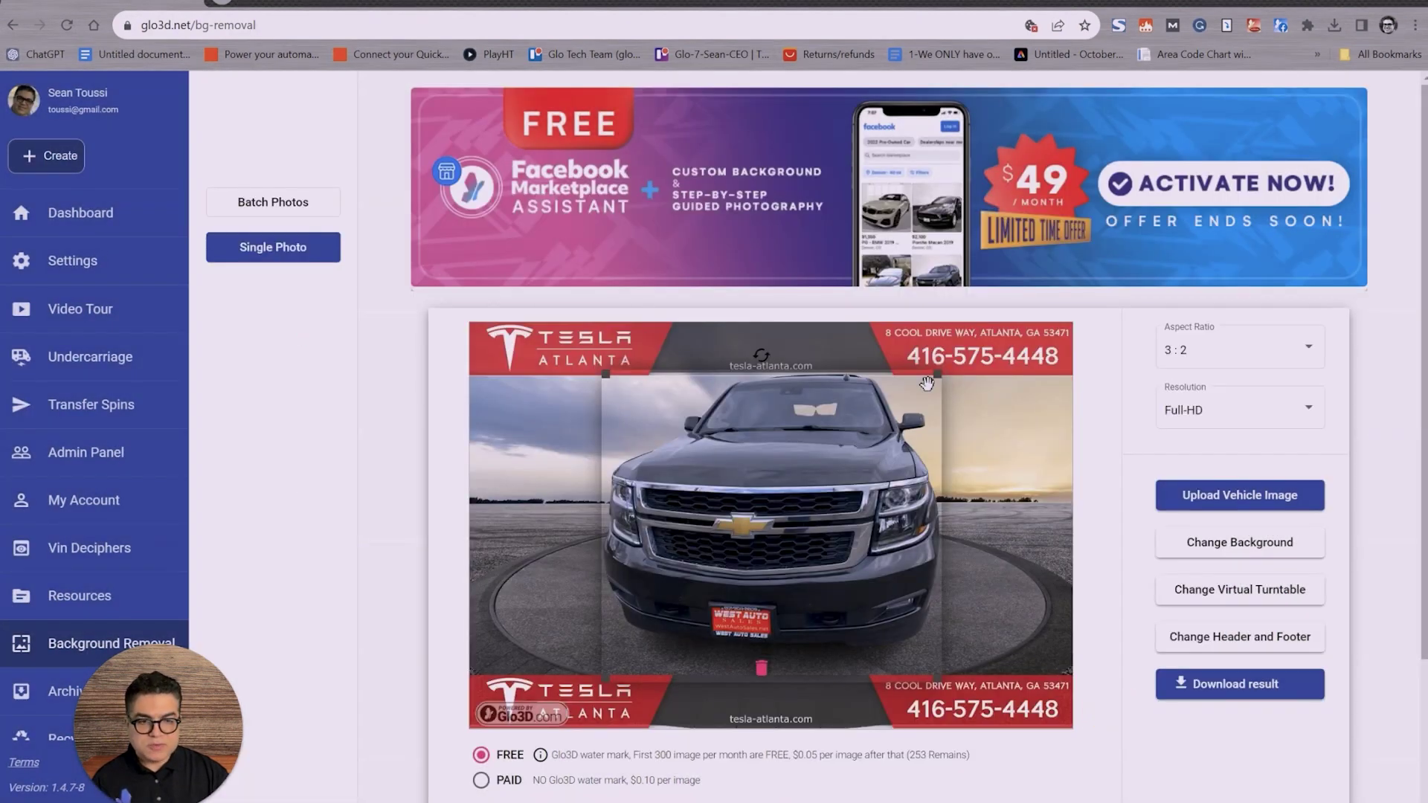
pyautogui.moveTo(926, 384); pyautogui.dragTo(904, 404)
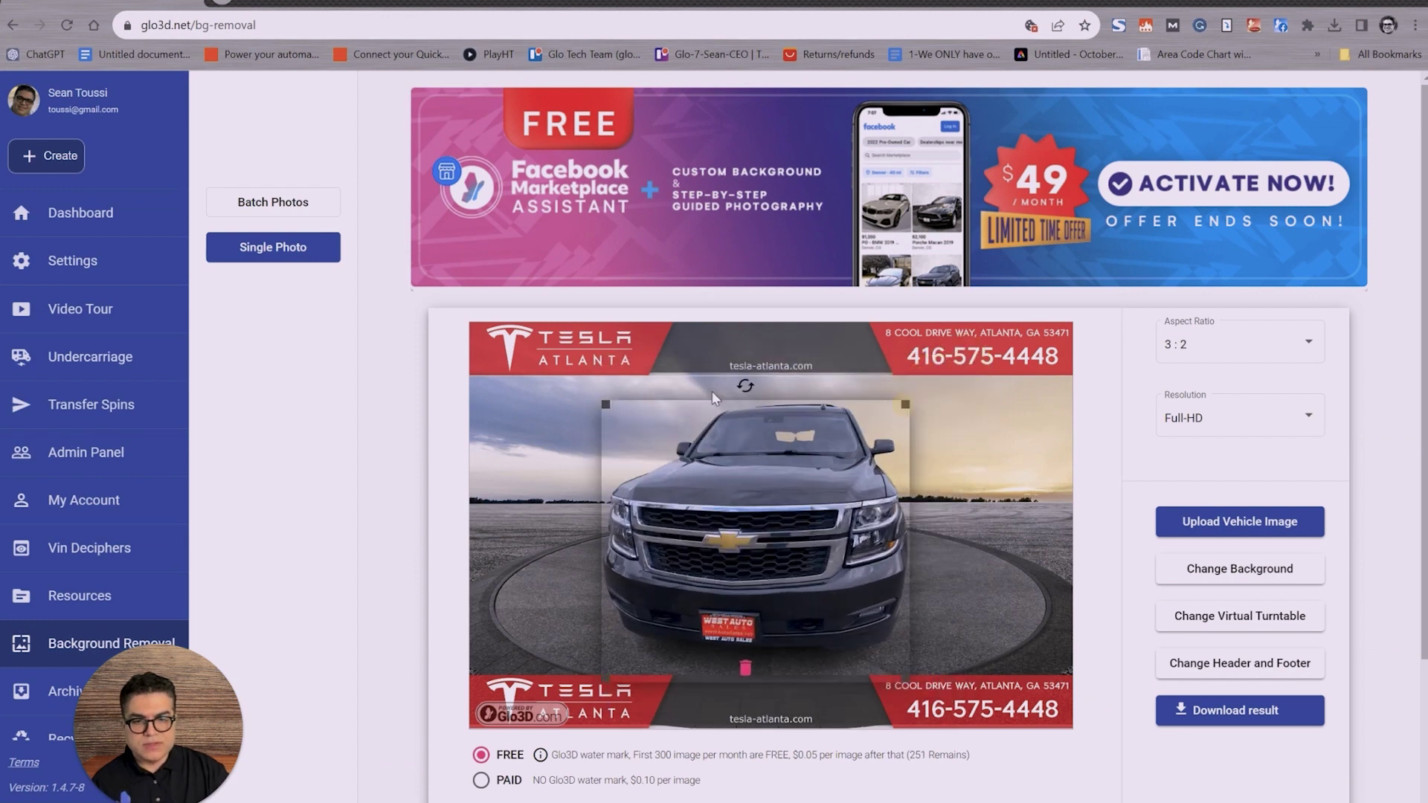
pyautogui.moveTo(745, 388)
pyautogui.mouseDown()
pyautogui.moveTo(730, 384)
pyautogui.moveTo(778, 406)
pyautogui.mouseUp()
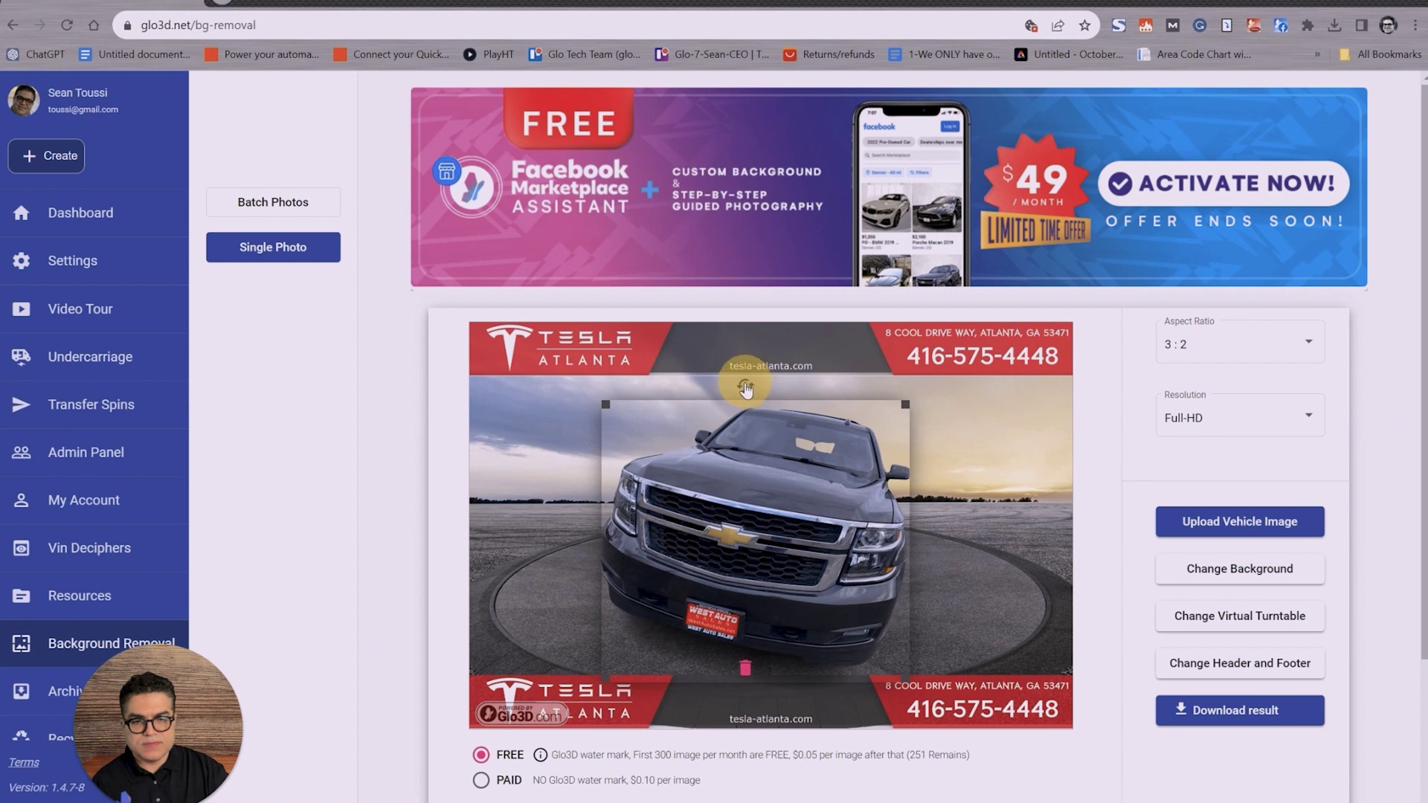
pyautogui.moveTo(779, 405); pyautogui.dragTo(822, 542)
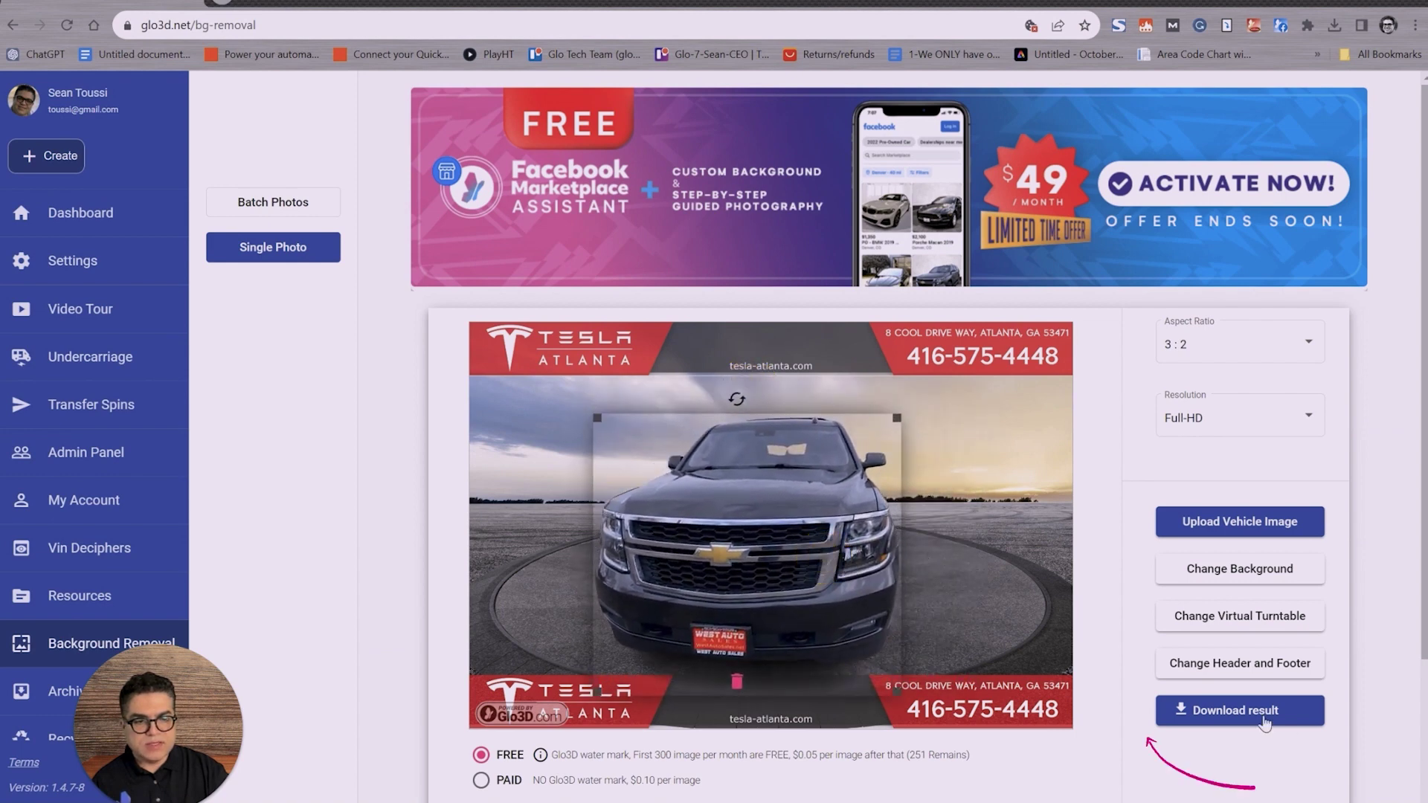
pyautogui.click(1248, 714)
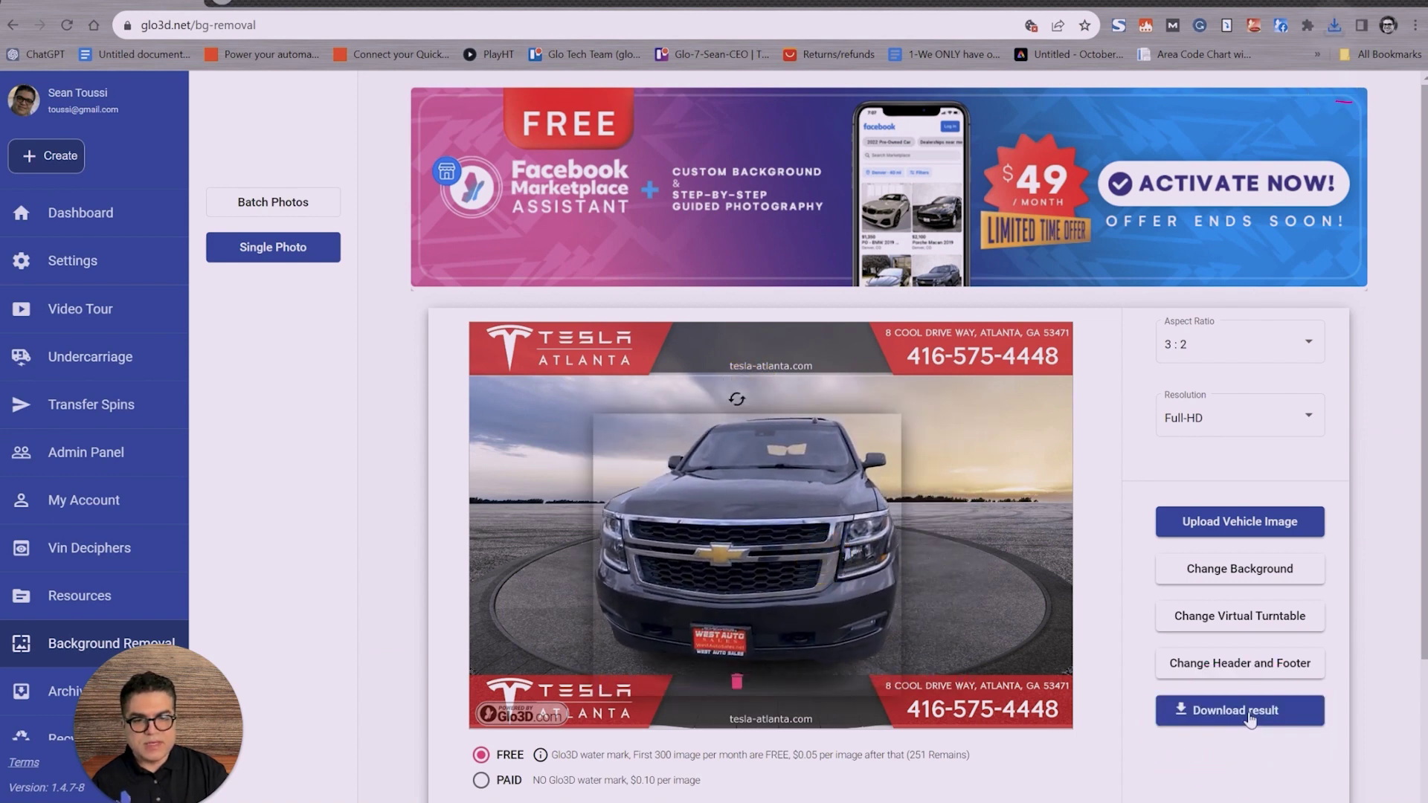
pyautogui.click(1337, 27)
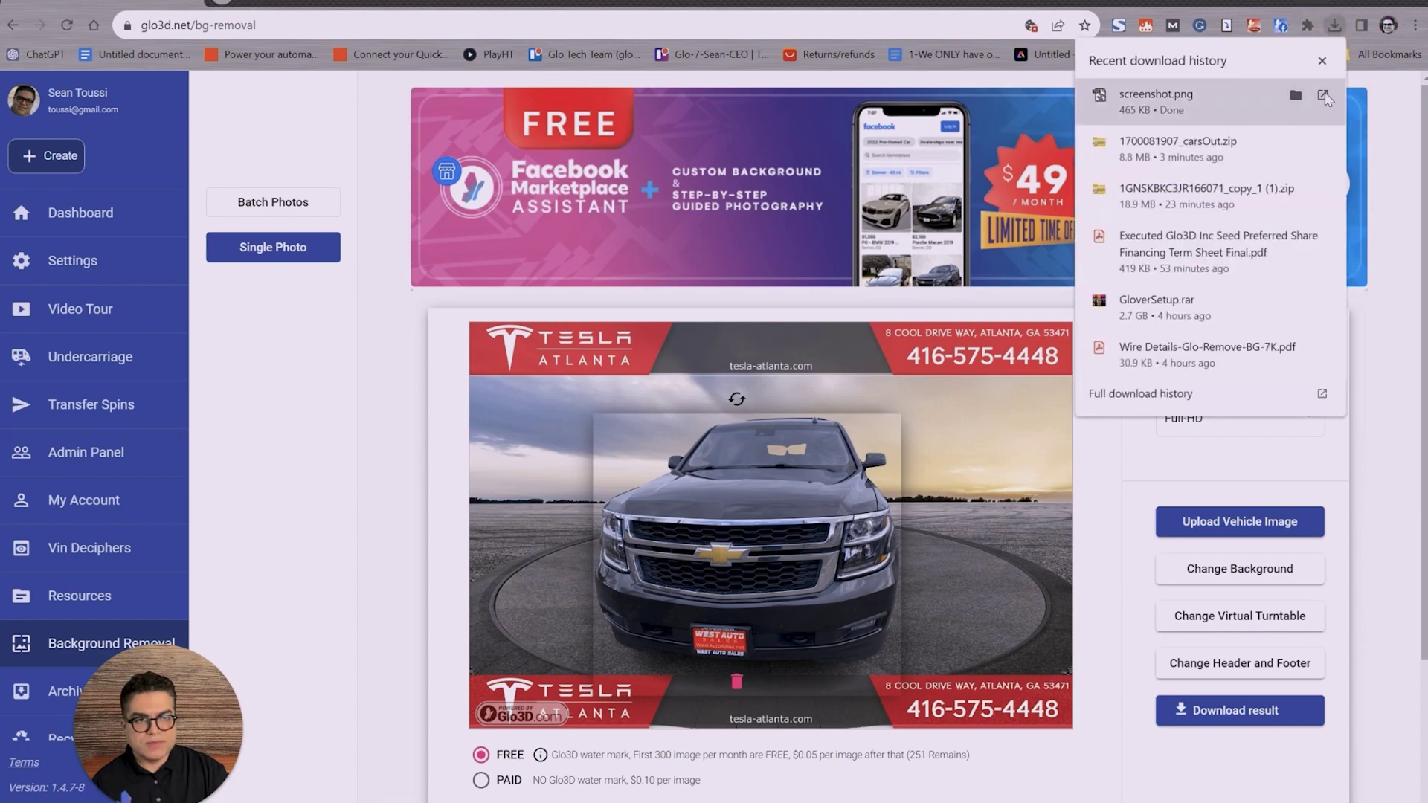